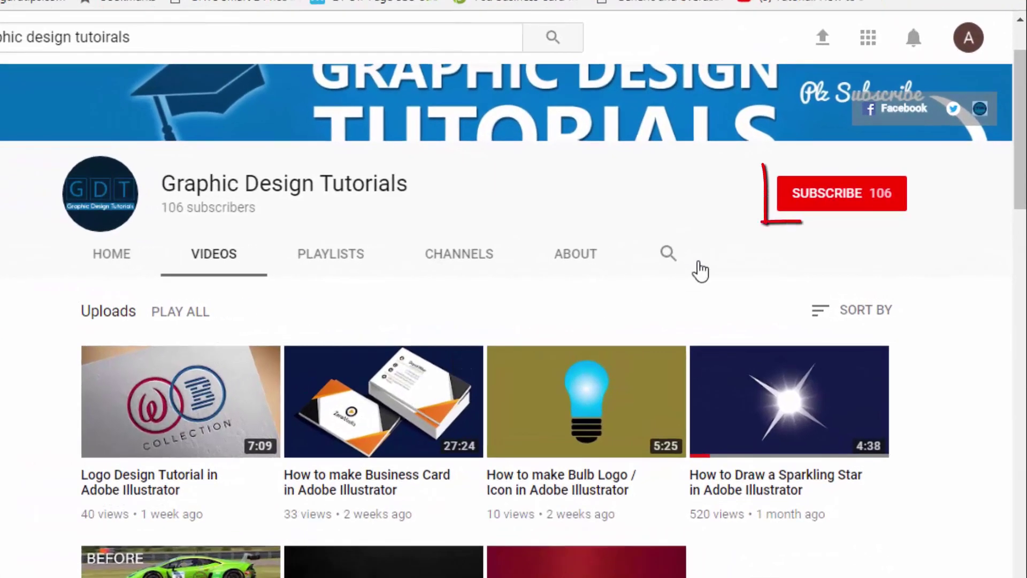
pyautogui.click(824, 193)
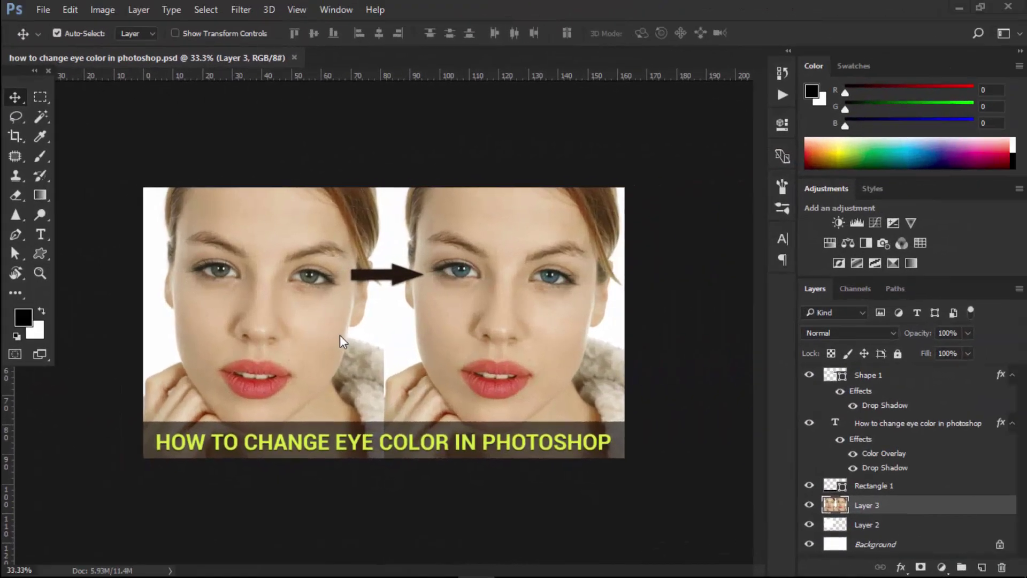
pyautogui.keyDown('ctrl'); pyautogui.keyDown('super'); pyautogui.click(329, 277); pyautogui.keyUp('super'); pyautogui.keyUp('ctrl')
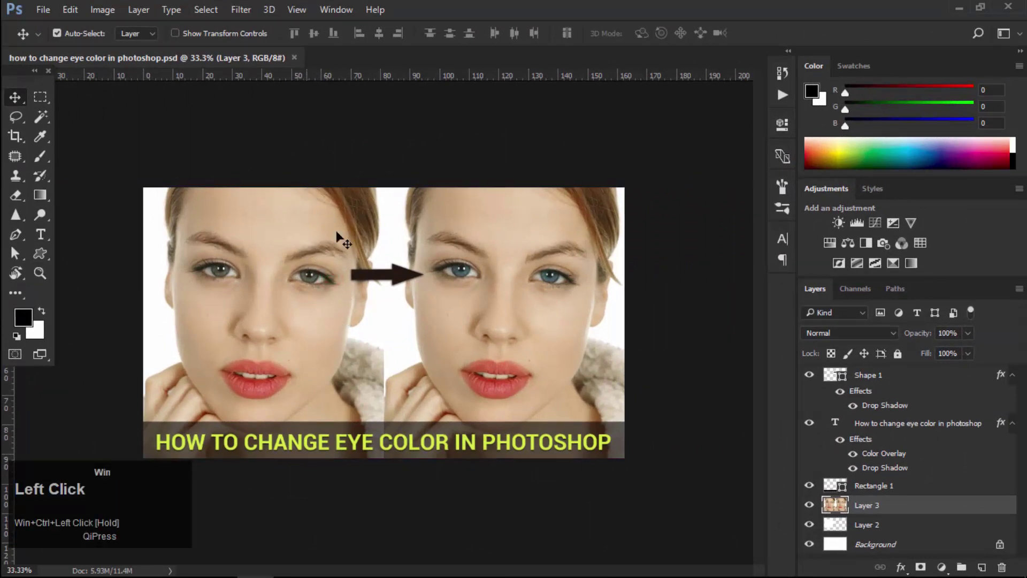
pyautogui.press('ctrl+super+space')
pyautogui.moveTo(336, 255); pyautogui.dragTo(349, 262)
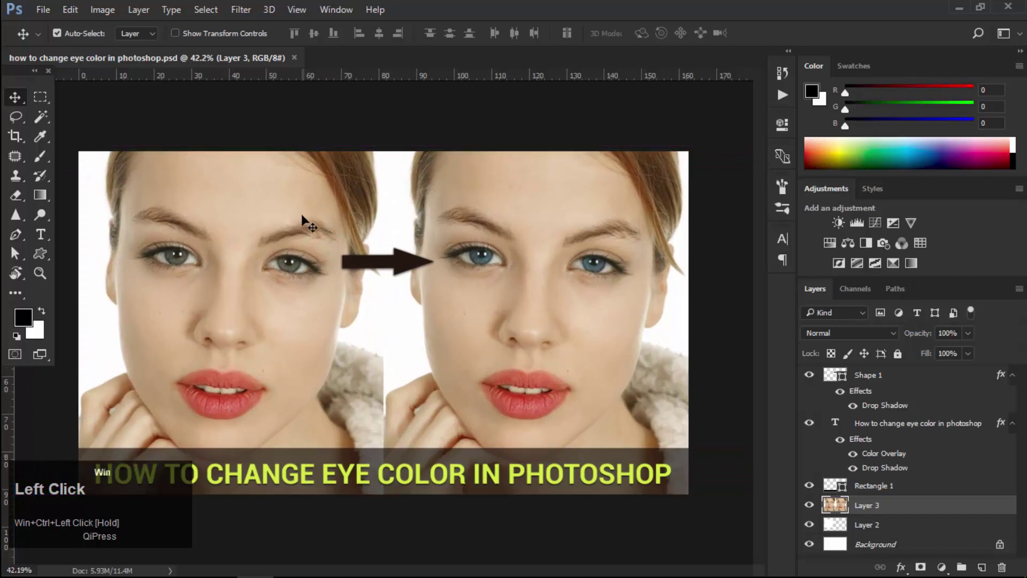
# Close the finished eye color PSD and open the portrait photo pexels-photo-459634.
pyautogui.click(295, 57)
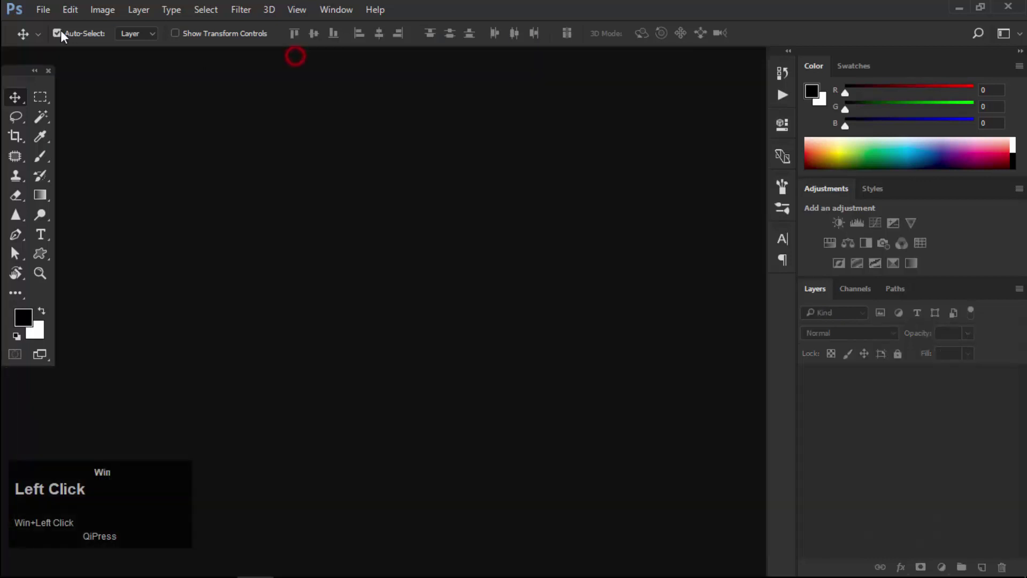
pyautogui.click(38, 9)
pyautogui.click(102, 39)
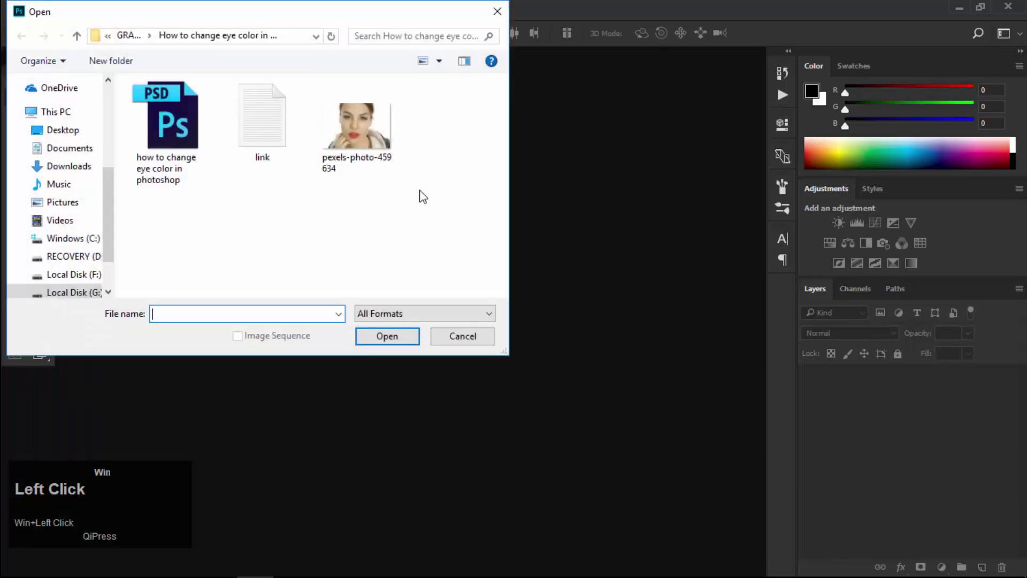
pyautogui.click(348, 118)
pyautogui.click(386, 335)
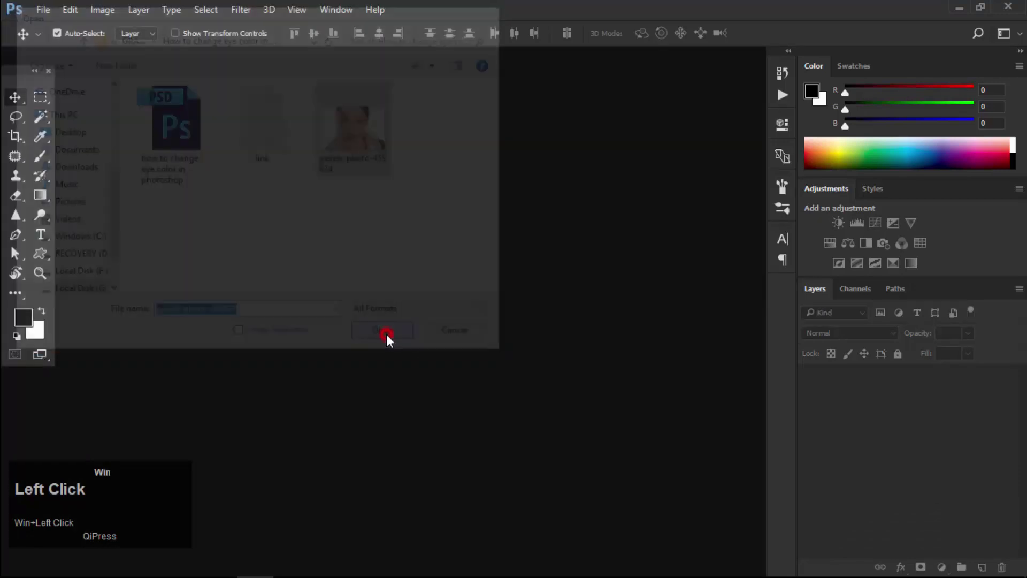
# Add a Hue/Saturation adjustment layer above the background with hue +137 and saturation about +12.
pyautogui.moveTo(406, 294); pyautogui.dragTo(426, 340)
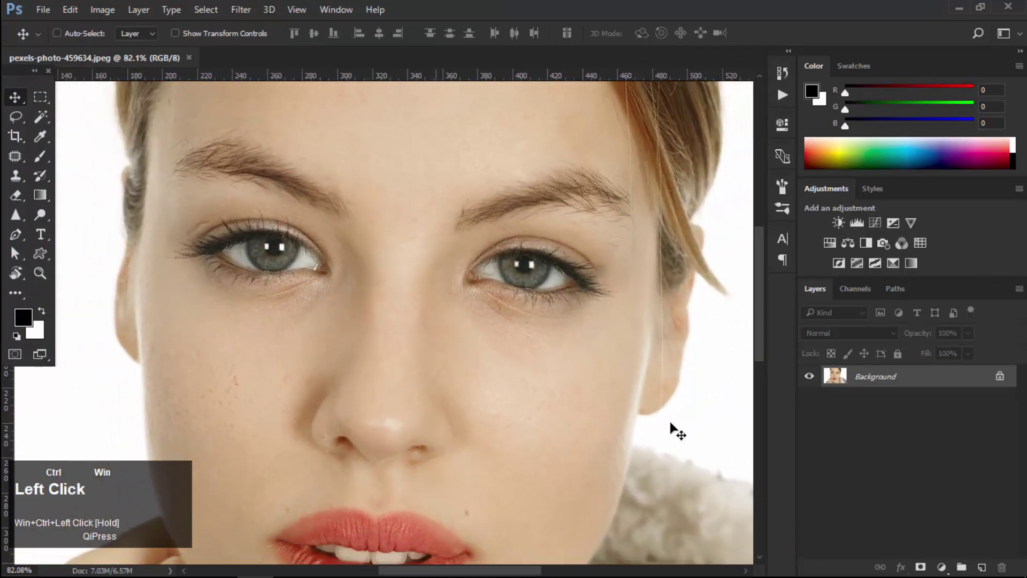
pyautogui.click(942, 566)
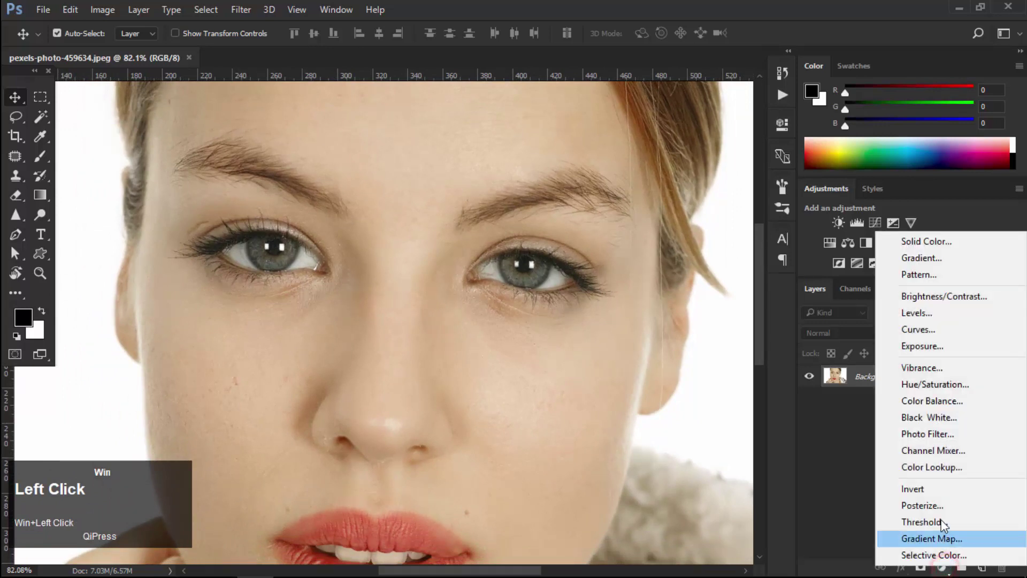
pyautogui.click(929, 384)
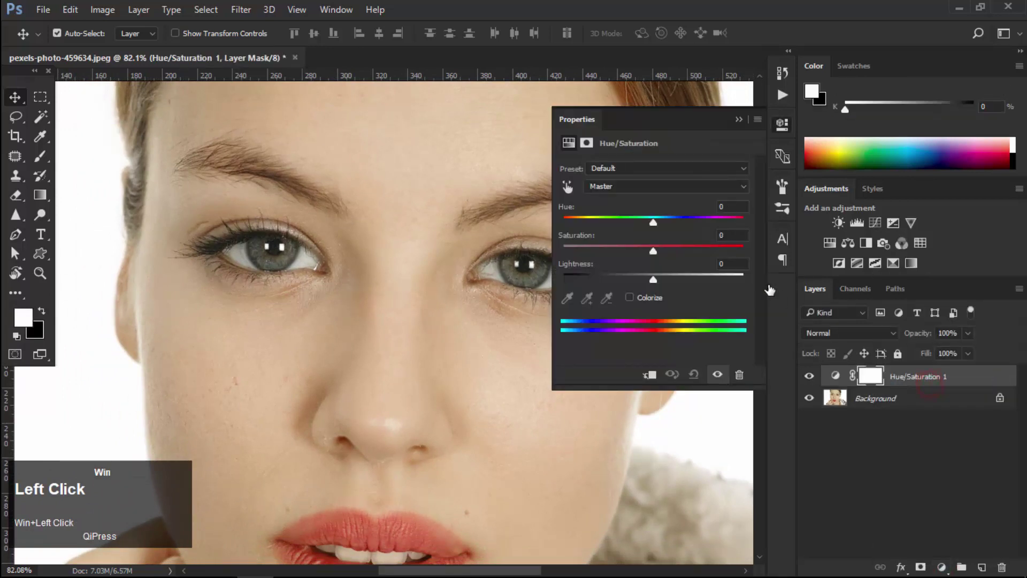
pyautogui.moveTo(654, 227); pyautogui.dragTo(727, 214)
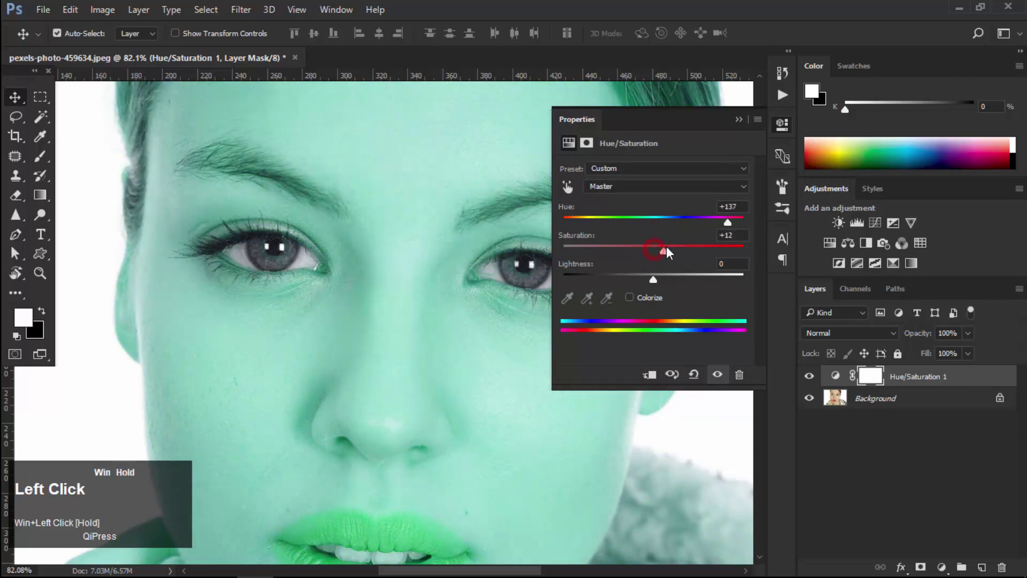
pyautogui.moveTo(670, 246); pyautogui.dragTo(667, 246)
pyautogui.click(739, 119)
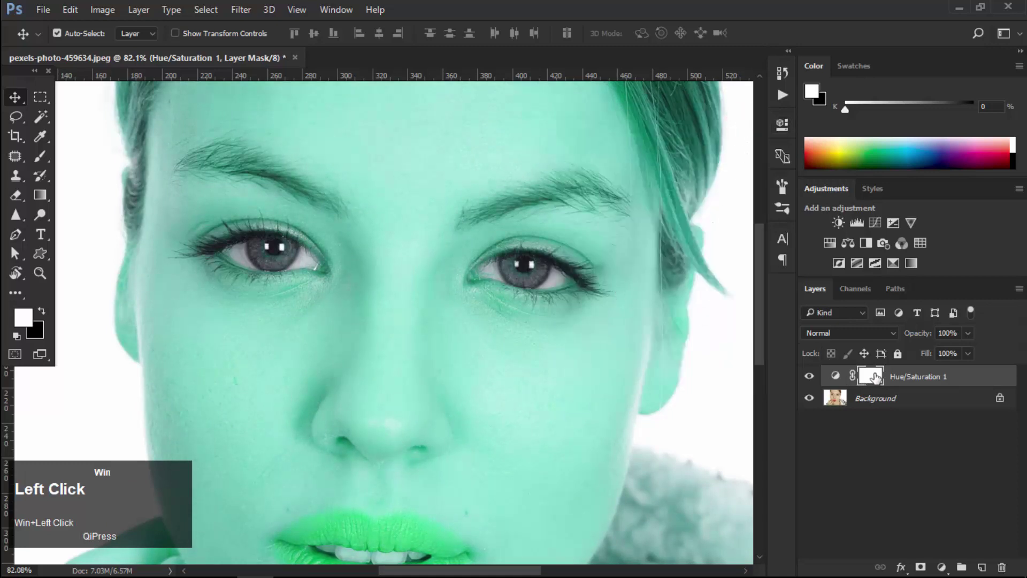
# Invert the Hue/Saturation layer's mask to black so the adjustment is hidden everywhere.
pyautogui.click(103, 9)
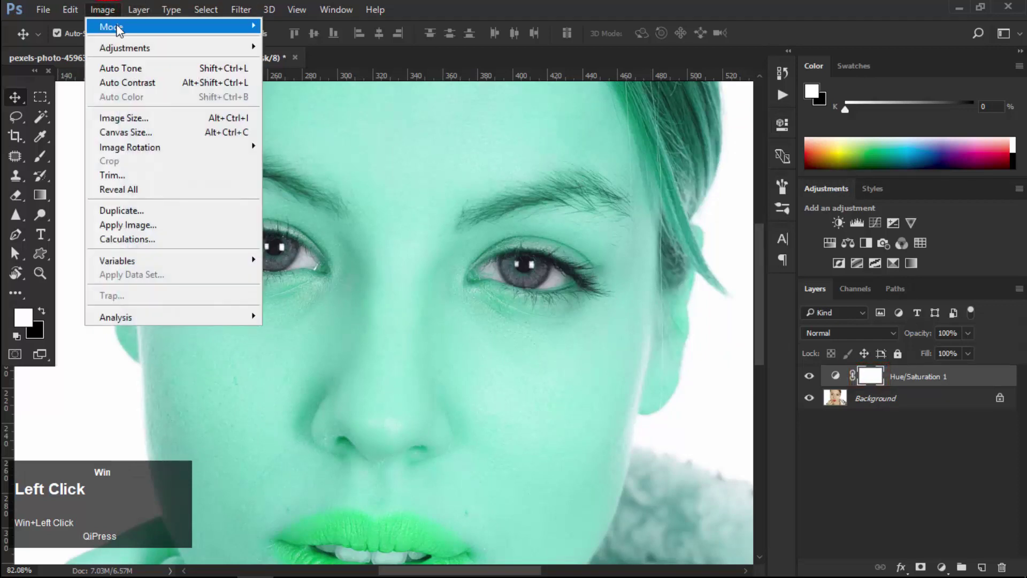
pyautogui.moveTo(197, 47)
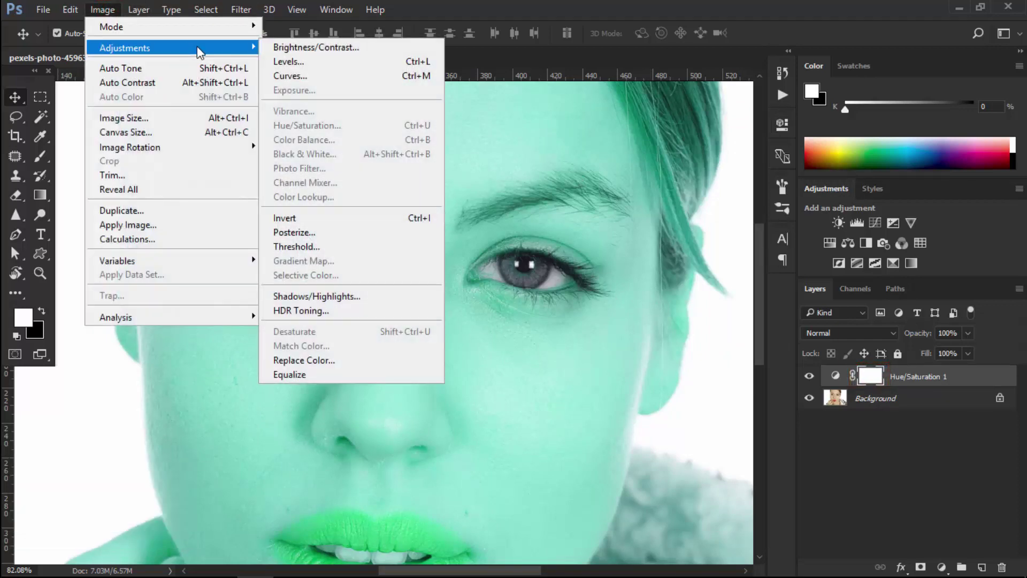
pyautogui.click(320, 218)
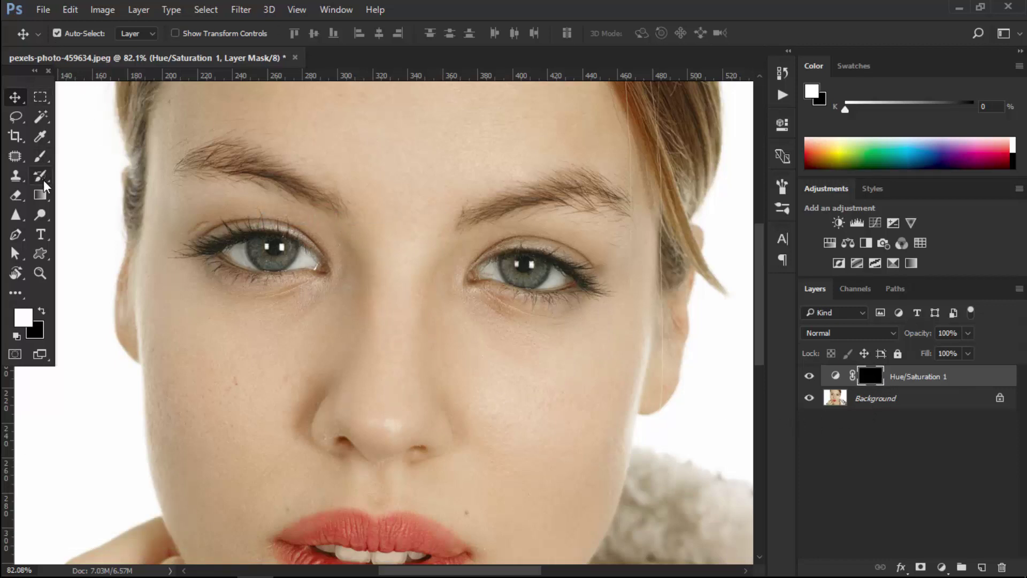
# Take the Brush tool and set the soft round brush to 40 px.
pyautogui.click(45, 156)
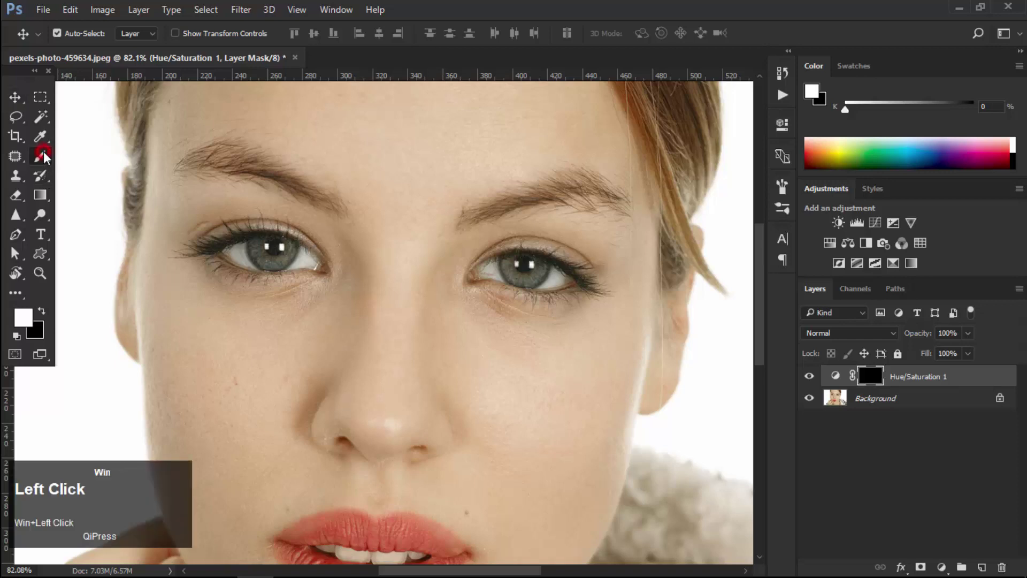
pyautogui.click(96, 157)
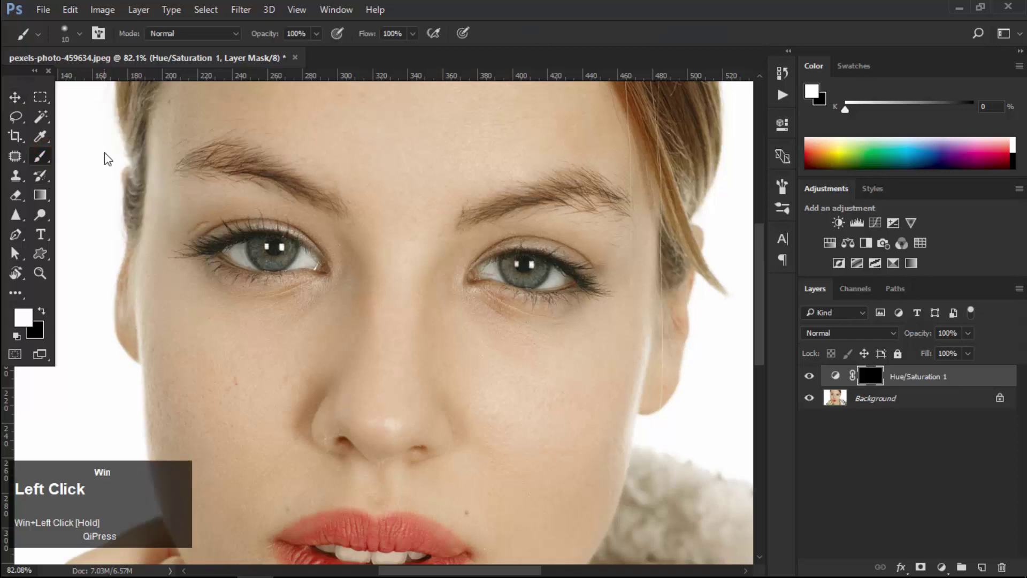
pyautogui.click(80, 33)
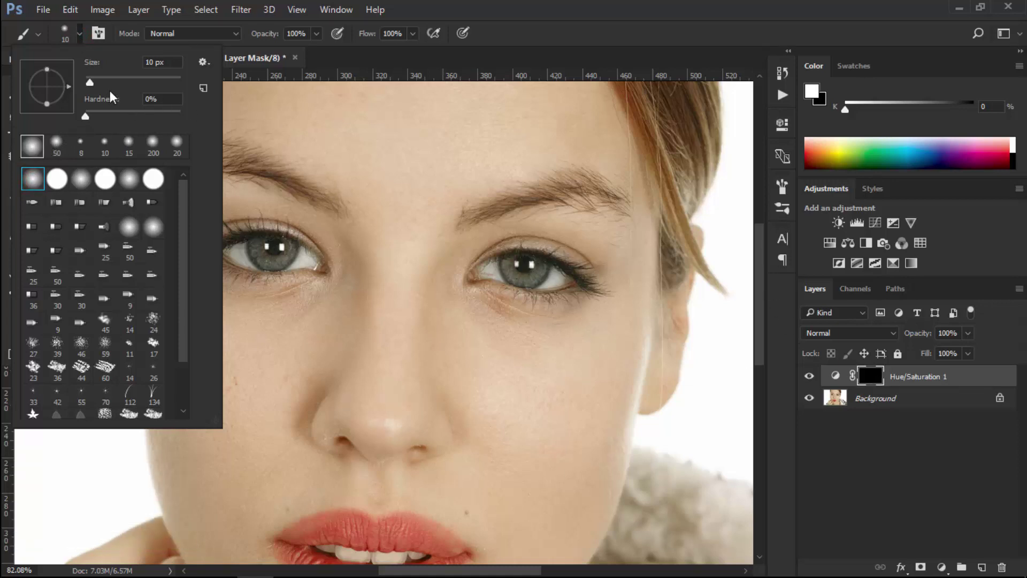
pyautogui.moveTo(92, 82); pyautogui.dragTo(104, 81)
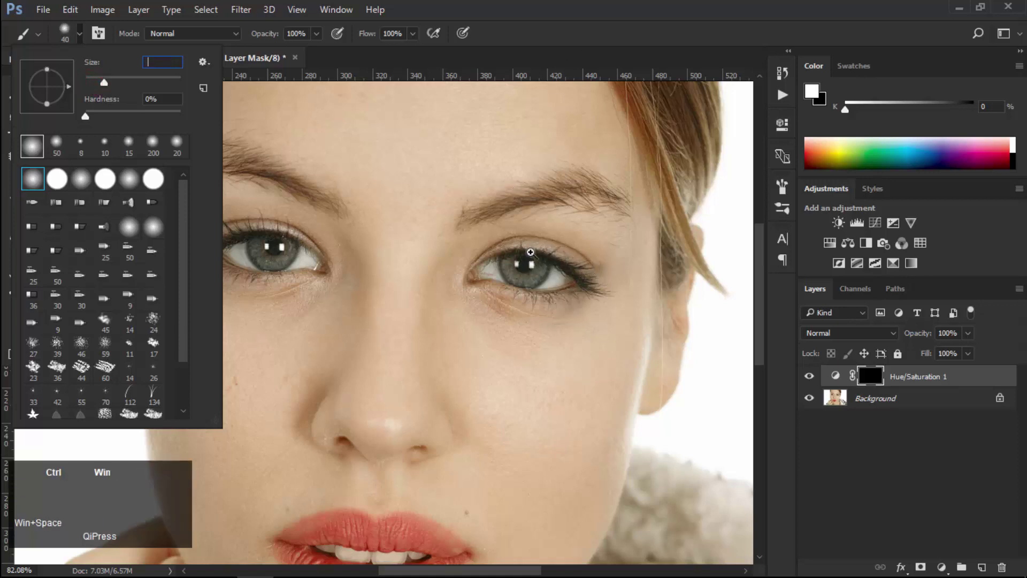
# Paint white on the mask over the iris of the eye on the right of the photo, reducing the brush from 30 to 15 px.
pyautogui.click(527, 252)
pyautogui.keyDown('ctrl'); pyautogui.click(527, 259); pyautogui.keyUp('ctrl')
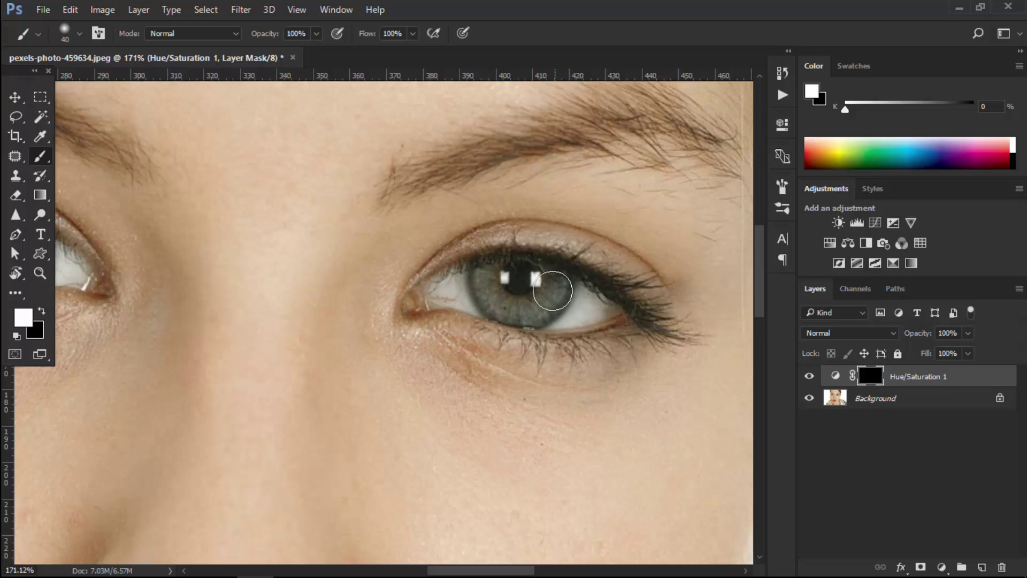
pyautogui.press('[')
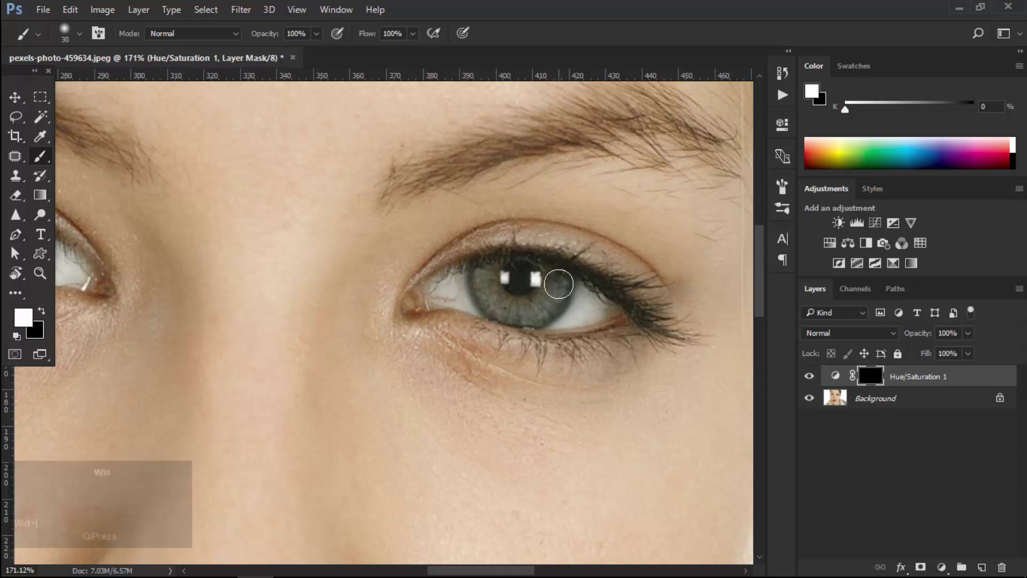
pyautogui.moveTo(554, 285)
pyautogui.mouseDown()
pyautogui.moveTo(530, 311)
pyautogui.moveTo(501, 307)
pyautogui.moveTo(487, 272)
pyautogui.moveTo(491, 283)
pyautogui.moveTo(538, 276)
pyautogui.moveTo(571, 306)
pyautogui.moveTo(538, 340)
pyautogui.moveTo(508, 339)
pyautogui.moveTo(483, 319)
pyautogui.moveTo(466, 277)
pyautogui.moveTo(470, 306)
pyautogui.moveTo(507, 325)
pyautogui.mouseUp()
pyautogui.press('[')
pyautogui.press('[')
pyautogui.press('[')
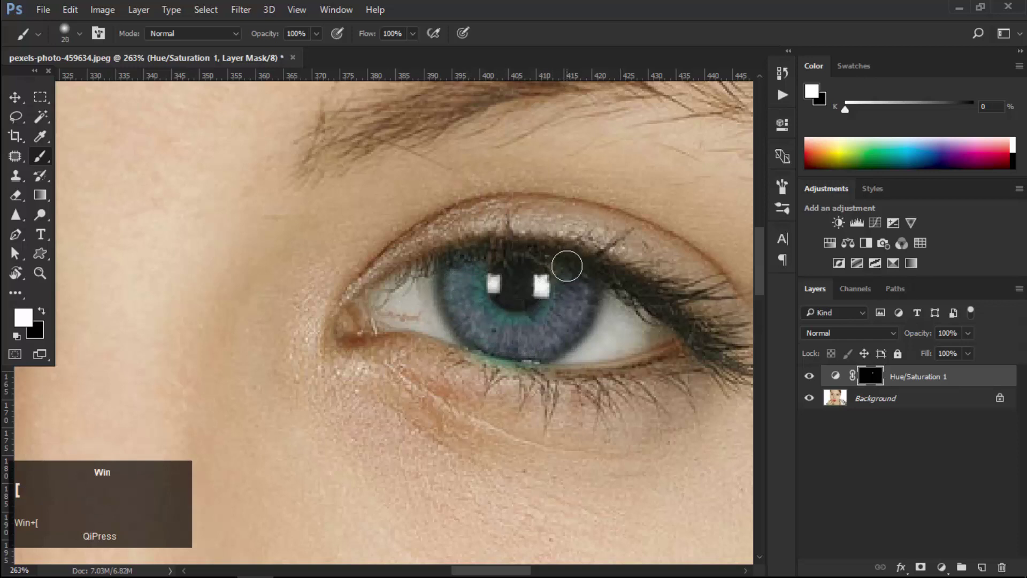
pyautogui.moveTo(537, 256)
pyautogui.mouseDown()
pyautogui.moveTo(490, 255)
pyautogui.moveTo(498, 271)
pyautogui.moveTo(553, 259)
pyautogui.moveTo(563, 292)
pyautogui.moveTo(577, 292)
pyautogui.moveTo(550, 331)
pyautogui.moveTo(505, 333)
pyautogui.moveTo(527, 329)
pyautogui.mouseUp()
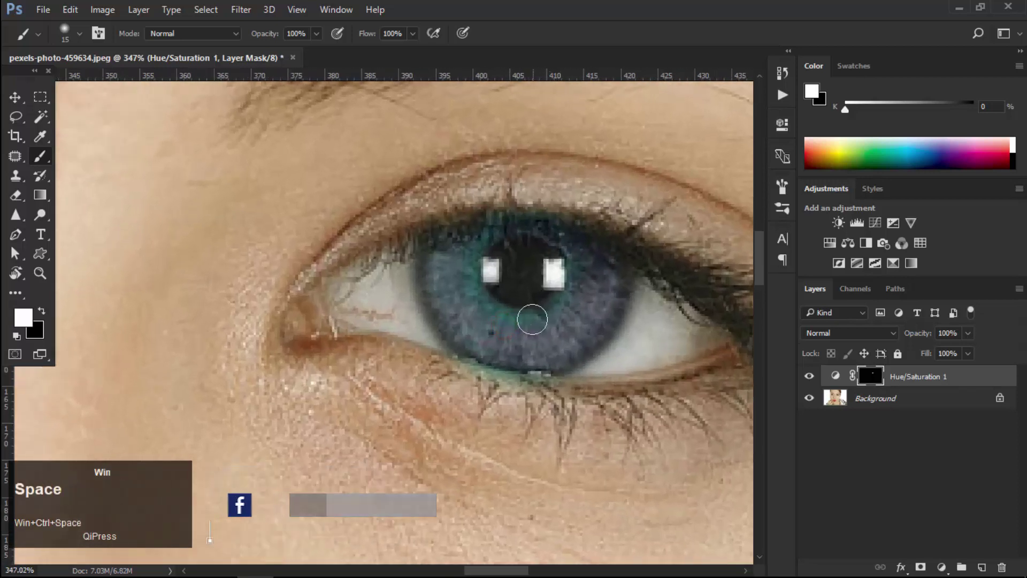
# Remove the color spill along this eye's lids by painting black on the mask, and touch up the iris with white.
pyautogui.click(40, 311)
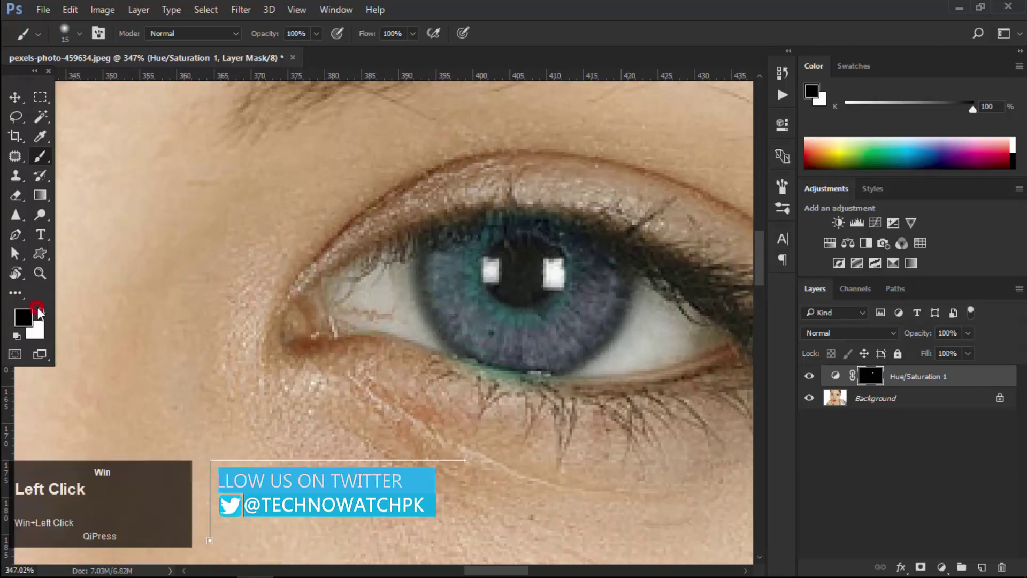
pyautogui.moveTo(511, 392)
pyautogui.mouseDown()
pyautogui.moveTo(453, 371)
pyautogui.moveTo(551, 392)
pyautogui.moveTo(582, 386)
pyautogui.mouseUp()
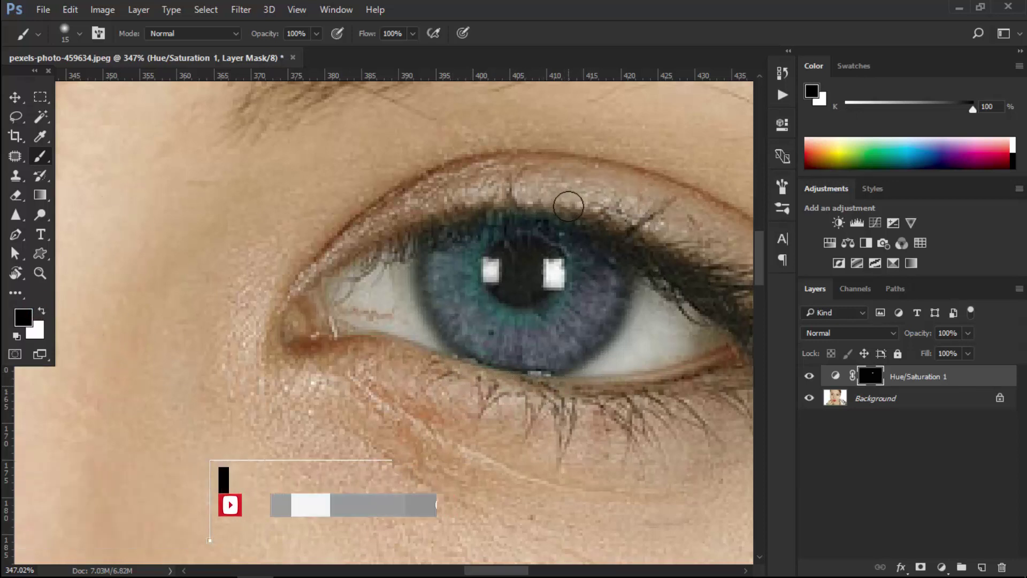
pyautogui.click(561, 207)
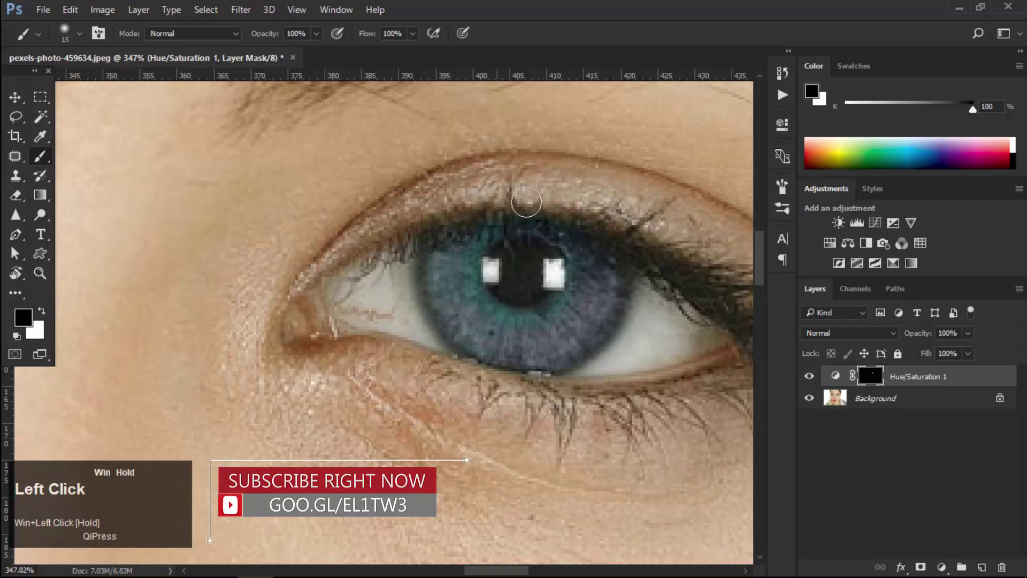
pyautogui.click(42, 311)
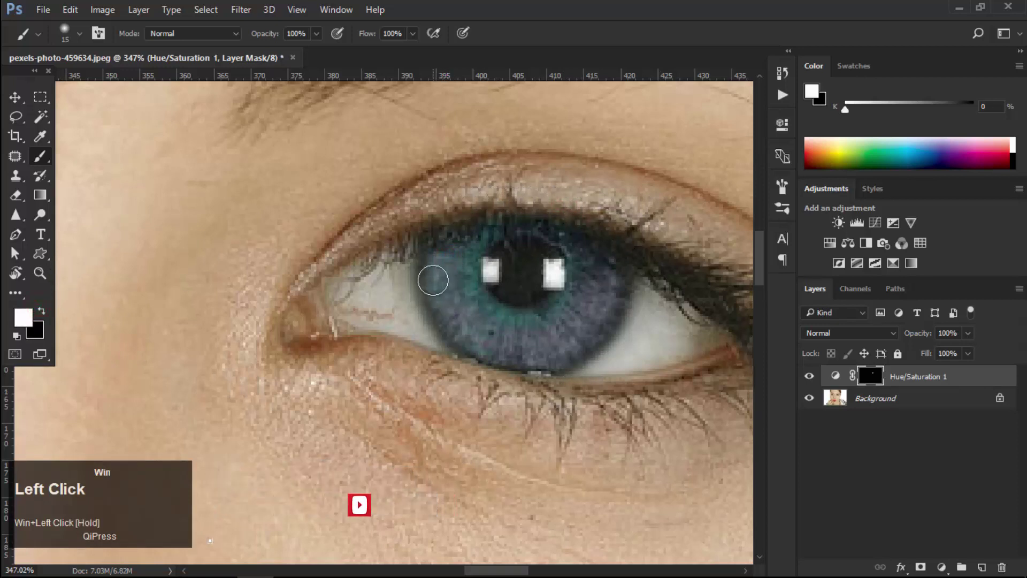
pyautogui.moveTo(433, 280)
pyautogui.mouseDown()
pyautogui.moveTo(472, 328)
pyautogui.moveTo(532, 349)
pyautogui.moveTo(590, 312)
pyautogui.mouseUp()
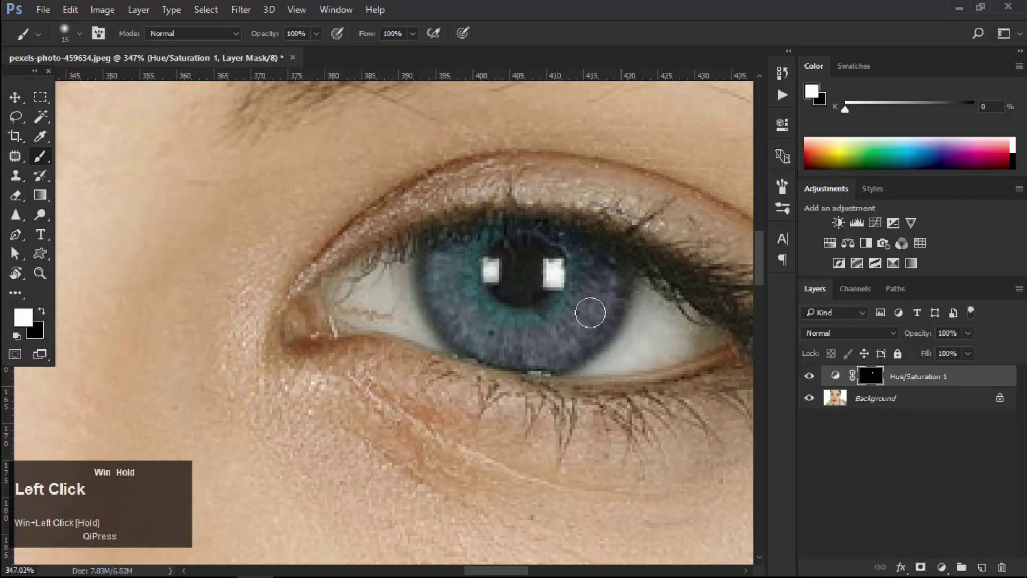
# Paint white on the mask over the iris of the eye on the left of the photo with the 15 px brush.
pyautogui.moveTo(504, 326); pyautogui.dragTo(445, 326)
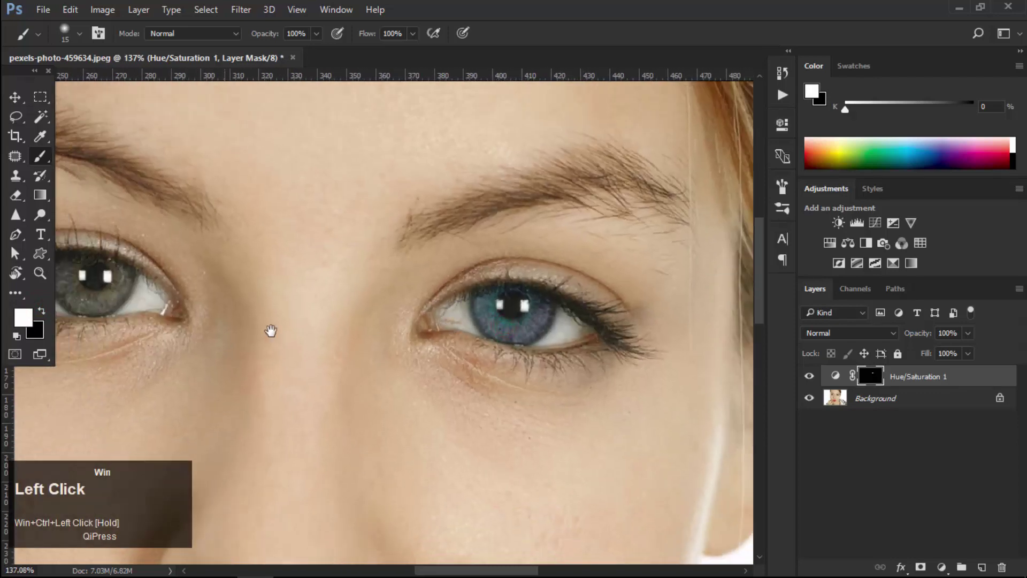
pyautogui.moveTo(292, 329); pyautogui.dragTo(533, 325)
pyautogui.moveTo(287, 242)
pyautogui.mouseDown()
pyautogui.moveTo(328, 281)
pyautogui.moveTo(305, 282)
pyautogui.moveTo(298, 269)
pyautogui.moveTo(305, 305)
pyautogui.moveTo(289, 279)
pyautogui.moveTo(295, 322)
pyautogui.mouseUp()
pyautogui.moveTo(363, 343); pyautogui.dragTo(336, 347)
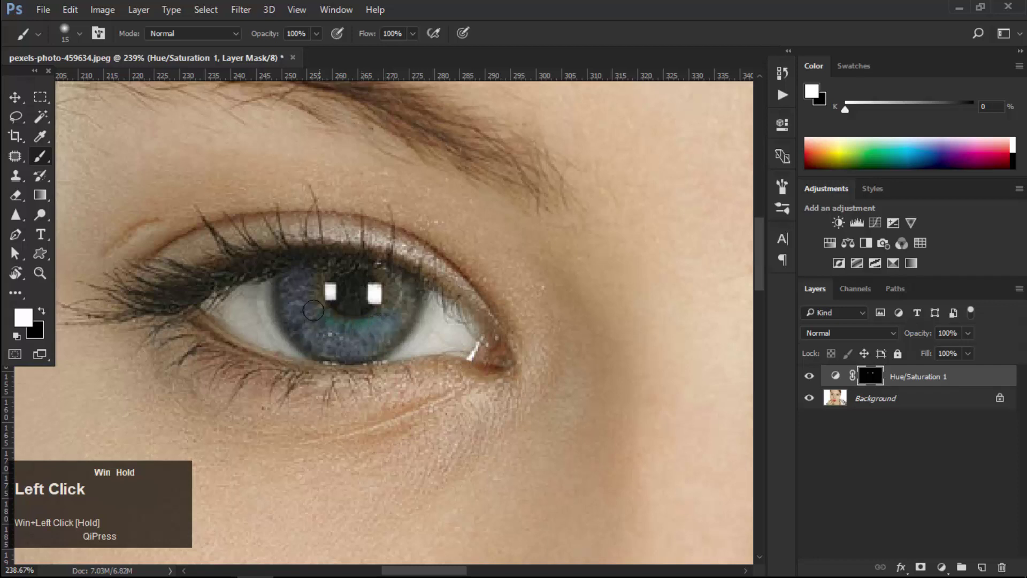
pyautogui.moveTo(337, 300)
pyautogui.mouseDown()
pyautogui.moveTo(406, 315)
pyautogui.moveTo(400, 326)
pyautogui.mouseUp()
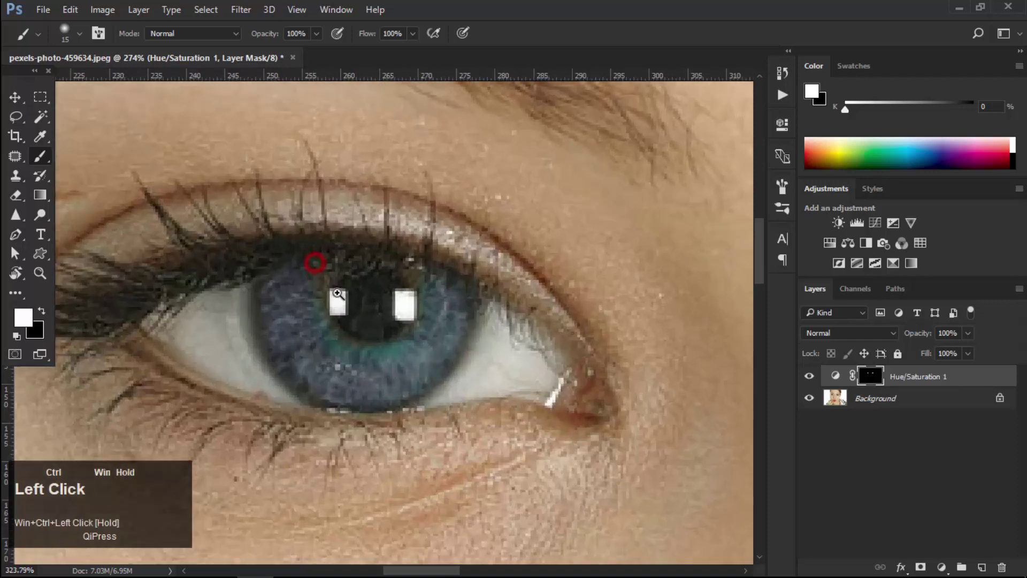
# Fill the missed spots at this iris's upper edge with a 9 px brush and go over the rest with a larger one.
pyautogui.moveTo(311, 266)
pyautogui.mouseDown()
pyautogui.moveTo(323, 261)
pyautogui.moveTo(307, 293)
pyautogui.moveTo(337, 254)
pyautogui.moveTo(385, 261)
pyautogui.moveTo(332, 271)
pyautogui.moveTo(346, 258)
pyautogui.mouseUp()
pyautogui.press('[')
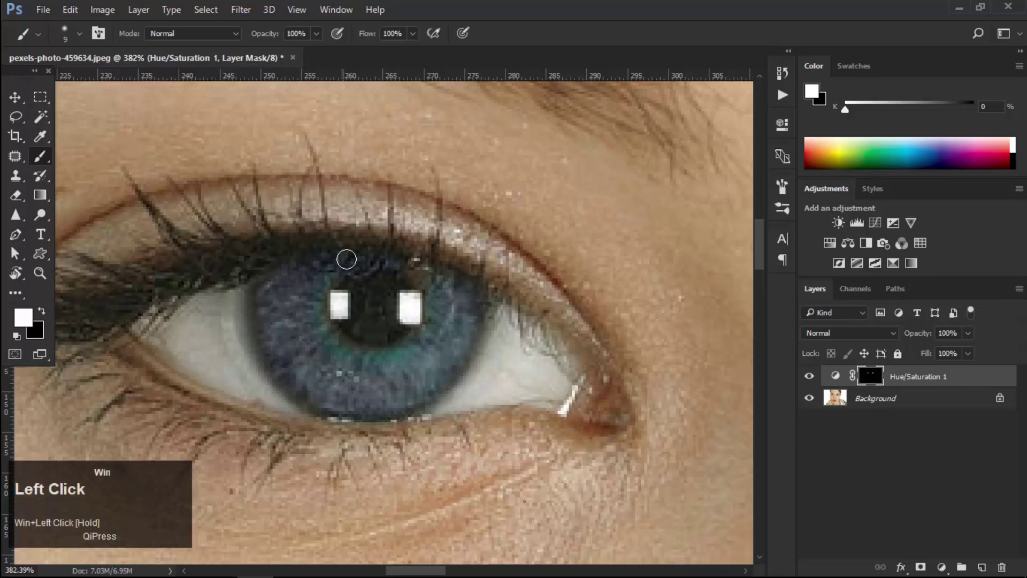
pyautogui.moveTo(420, 273); pyautogui.dragTo(420, 271)
pyautogui.press(']')
pyautogui.press(']')
pyautogui.moveTo(274, 310)
pyautogui.mouseDown()
pyautogui.moveTo(302, 373)
pyautogui.moveTo(360, 385)
pyautogui.moveTo(428, 360)
pyautogui.mouseUp()
# Refine the mask around the pupil and outer iris of the same eye with a 10 px white brush.
pyautogui.press('[')
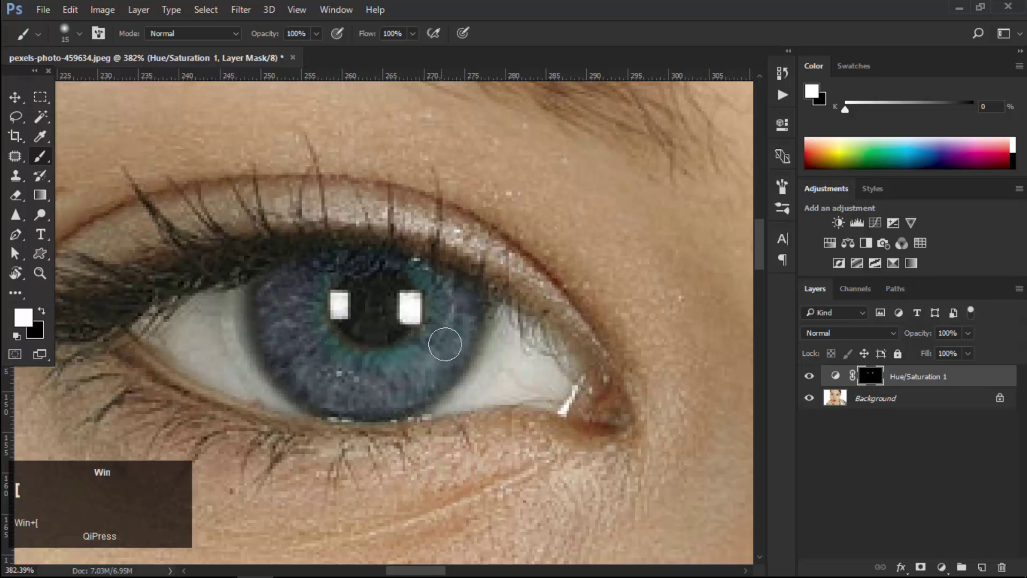
pyautogui.press('[')
pyautogui.moveTo(466, 308)
pyautogui.mouseDown()
pyautogui.moveTo(417, 374)
pyautogui.moveTo(392, 377)
pyautogui.moveTo(355, 355)
pyautogui.mouseUp()
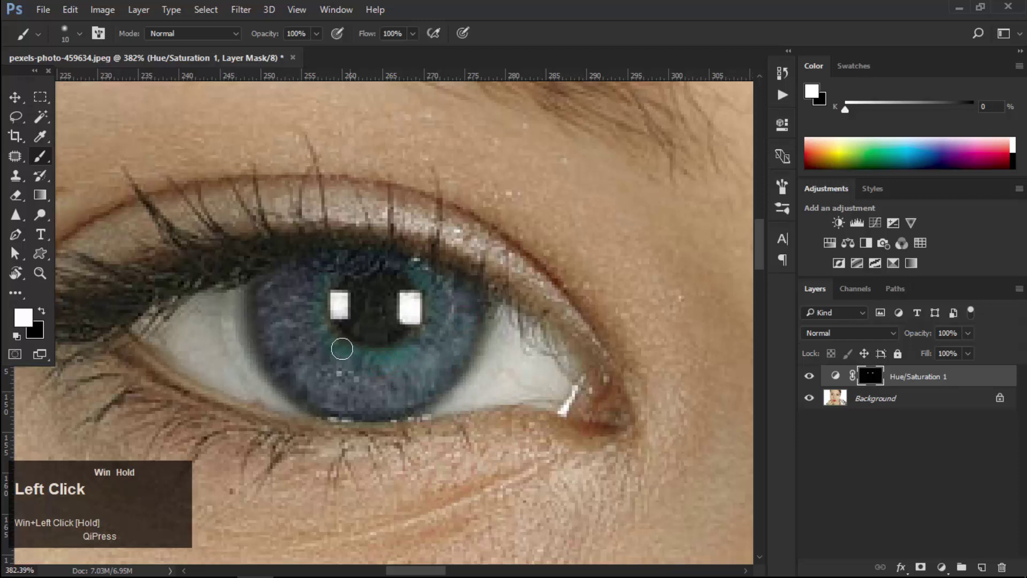
pyautogui.moveTo(420, 340); pyautogui.dragTo(403, 356)
pyautogui.press('space')
pyautogui.moveTo(333, 274)
pyautogui.mouseDown()
pyautogui.moveTo(306, 319)
pyautogui.moveTo(313, 313)
pyautogui.moveTo(327, 347)
pyautogui.mouseUp()
pyautogui.hotkey('ctrl', 'space')
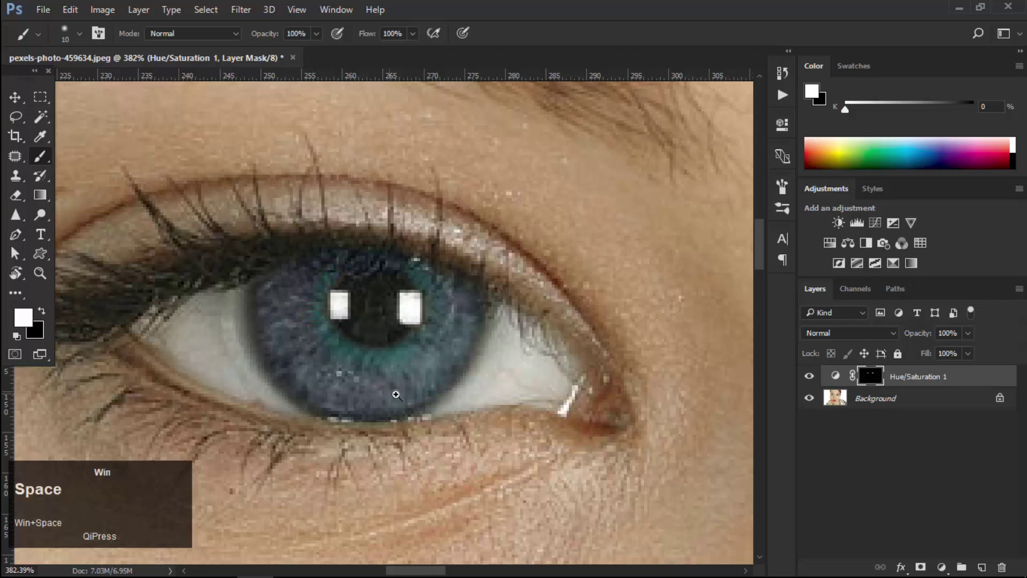
pyautogui.keyDown('ctrl'); pyautogui.click(394, 394); pyautogui.keyUp('ctrl')
pyautogui.moveTo(469, 318); pyautogui.dragTo(438, 374)
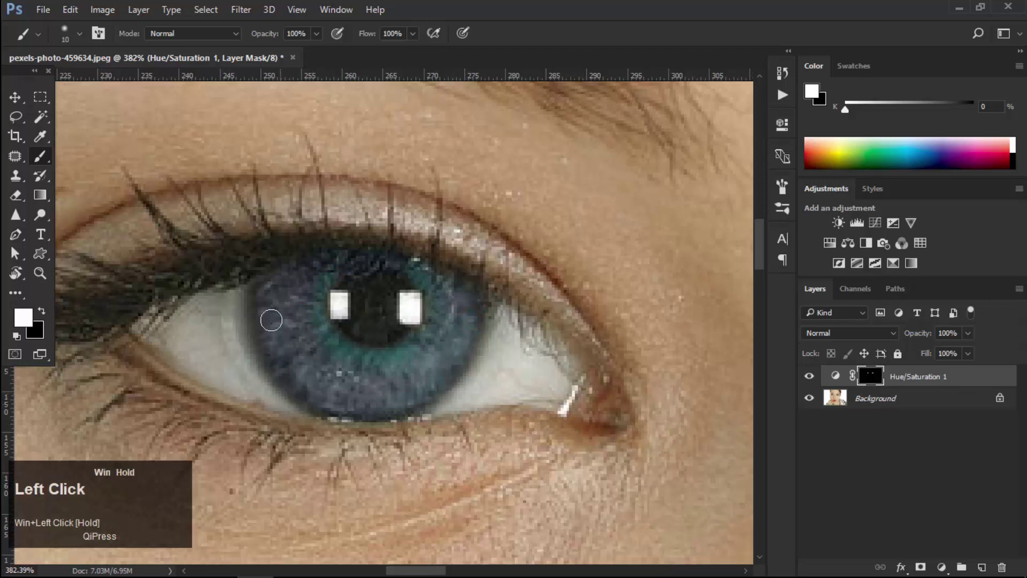
# Paint white on the mask along the iris's outer edge with the 10 px brush and check both eyes together.
pyautogui.moveTo(271, 319); pyautogui.dragTo(274, 288)
pyautogui.hotkey('ctrl', 'space')
pyautogui.moveTo(362, 362); pyautogui.dragTo(288, 354)
pyautogui.press('space')
pyautogui.moveTo(550, 379); pyautogui.dragTo(450, 355)
pyautogui.hotkey('ctrl', 'space')
pyautogui.moveTo(568, 334); pyautogui.dragTo(592, 362)
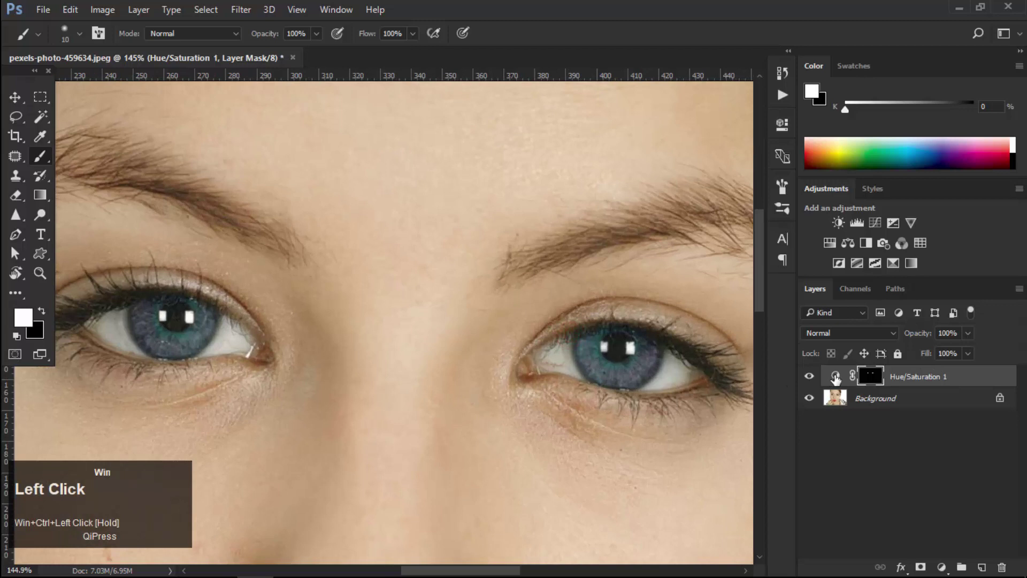
# Set the Hue/Saturation adjustment layer's hue to +142 and its saturation to +14.
pyautogui.click(835, 377)
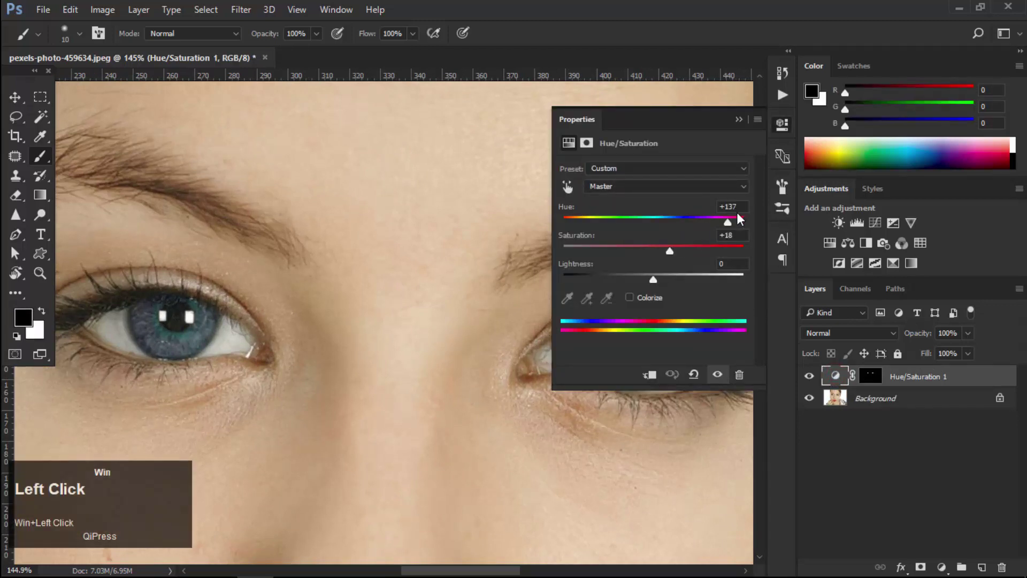
pyautogui.moveTo(726, 222)
pyautogui.mouseDown()
pyautogui.moveTo(710, 222)
pyautogui.moveTo(729, 220)
pyautogui.mouseUp()
pyautogui.moveTo(732, 220); pyautogui.dragTo(729, 220)
pyautogui.scroll(1, 738, 208)
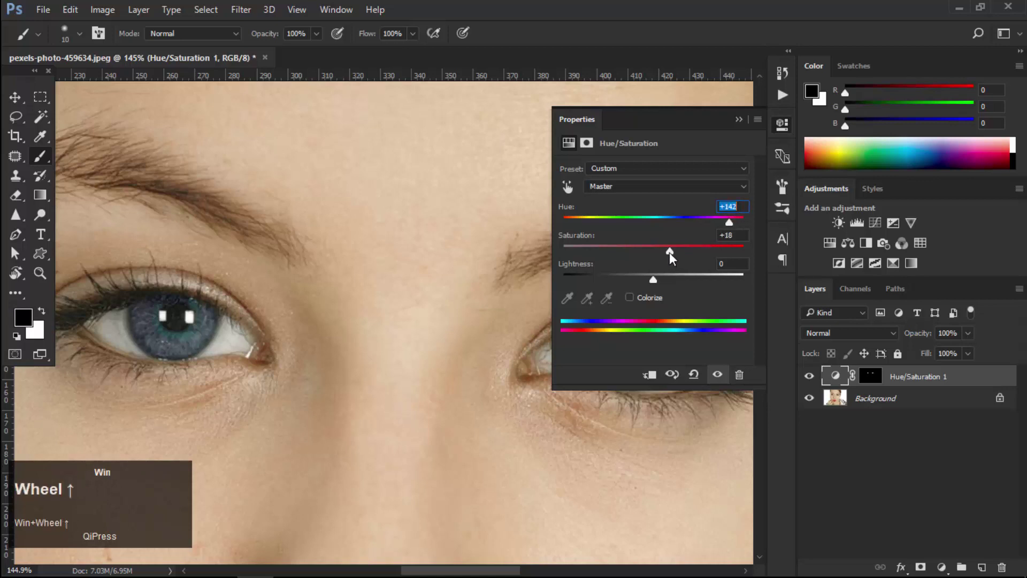
pyautogui.moveTo(669, 252); pyautogui.dragTo(668, 251)
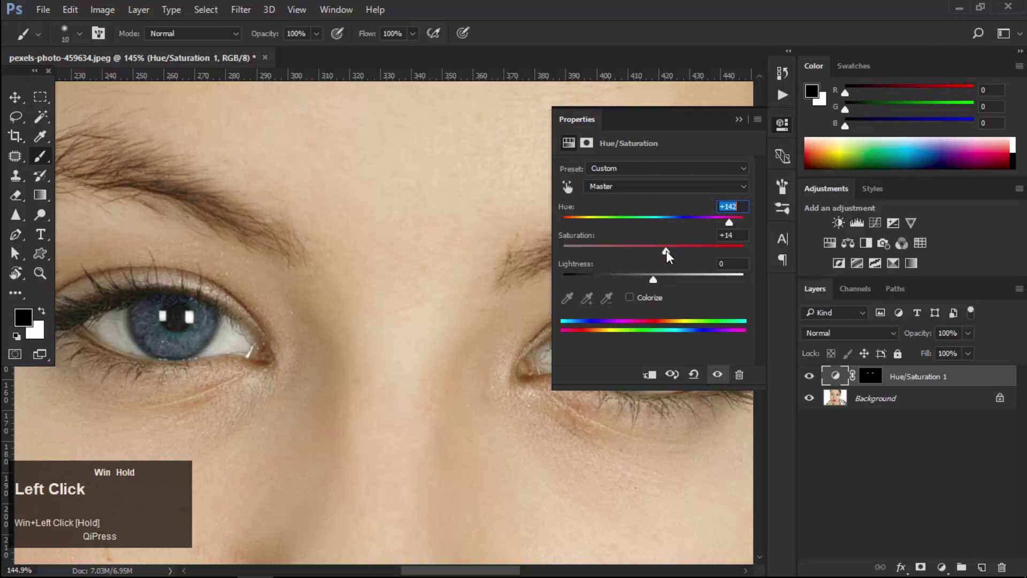
pyautogui.click(739, 120)
# Compare both eyes before and after by hiding the Hue/Saturation adjustment layer and showing it again.
pyautogui.moveTo(556, 419); pyautogui.dragTo(514, 407)
pyautogui.moveTo(530, 412); pyautogui.dragTo(457, 335)
pyautogui.moveTo(541, 298); pyautogui.dragTo(555, 324)
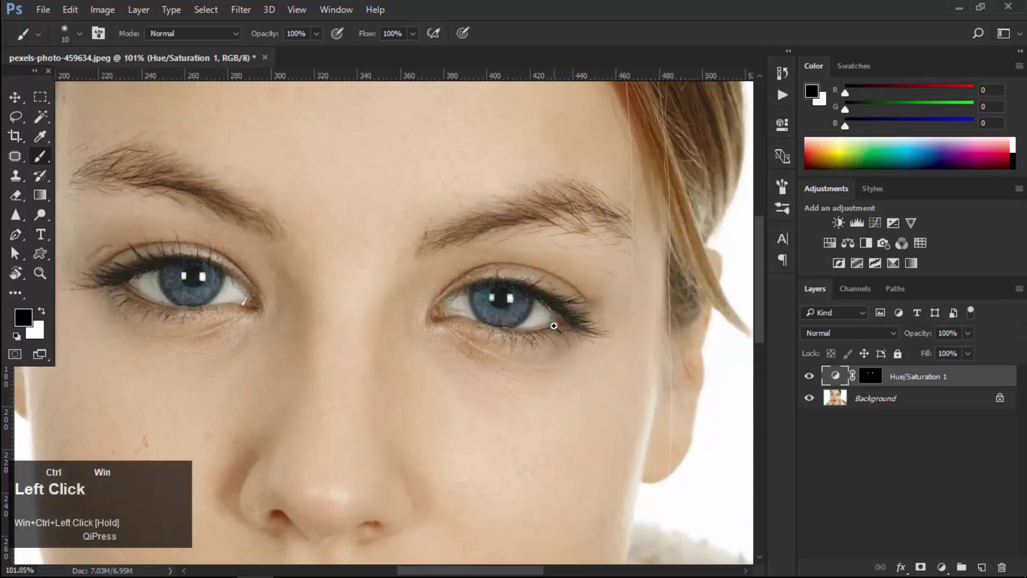
pyautogui.click(808, 377)
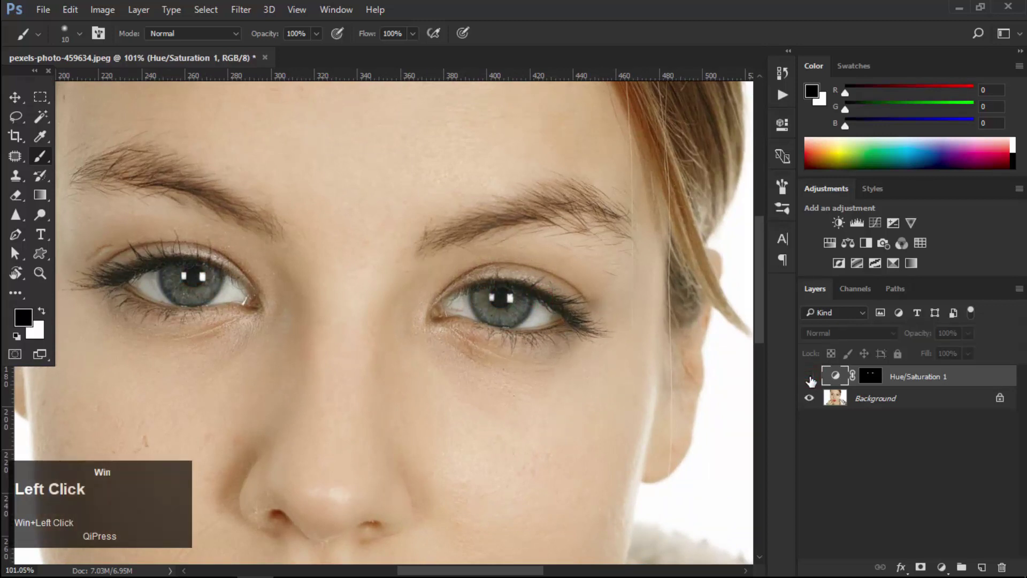
pyautogui.click(809, 377)
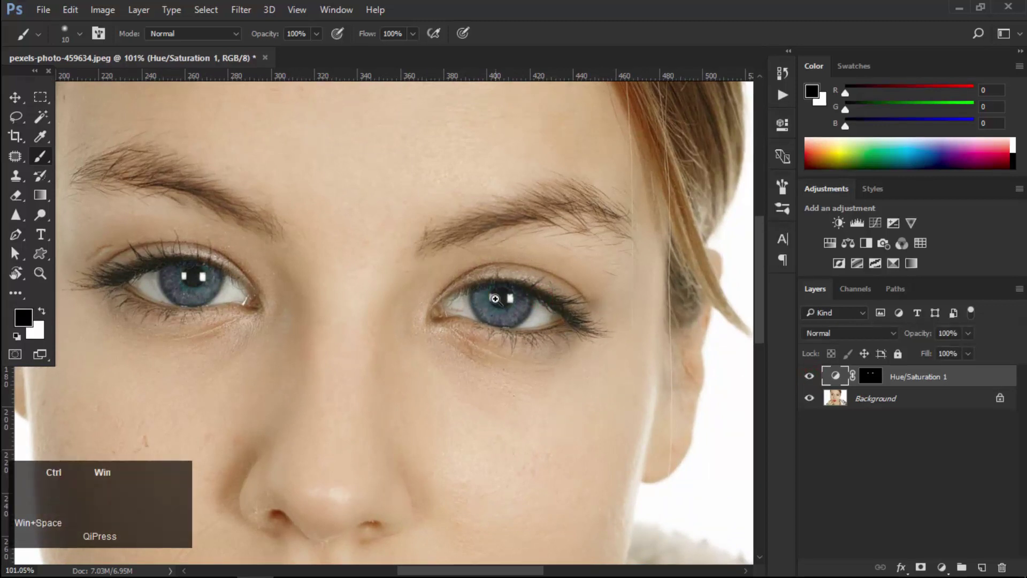